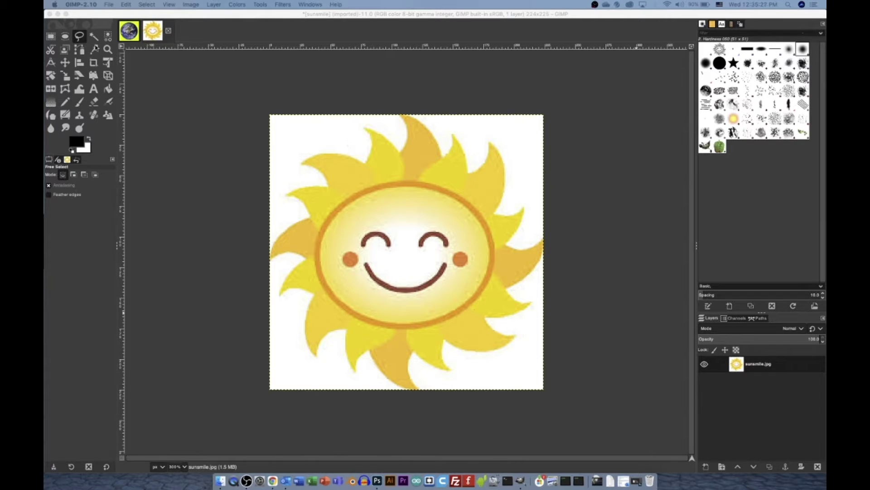
# With Free Select, outline a small patch of white background beside the upper-left sun ray.
pyautogui.click(80, 37)
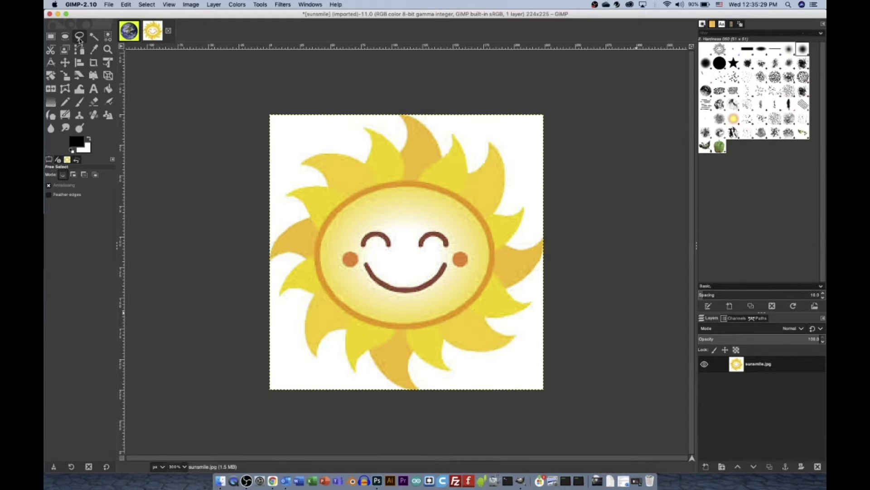
pyautogui.click(260, 3)
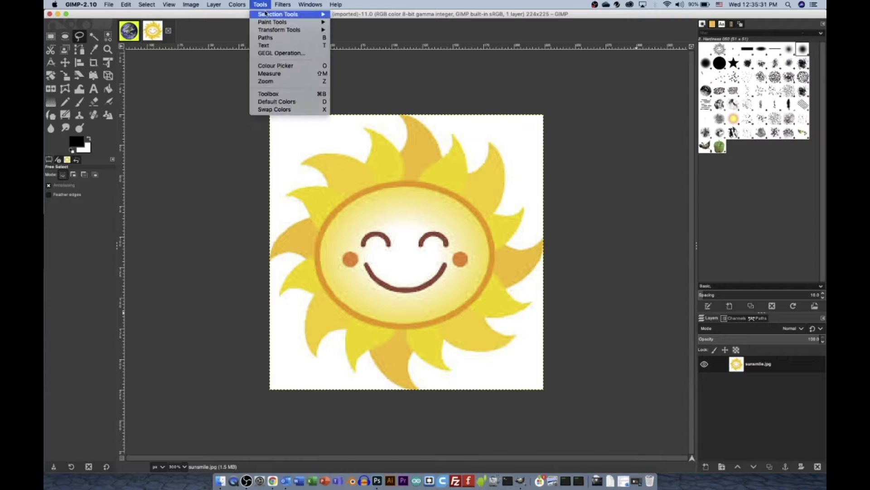
pyautogui.moveTo(269, 15)
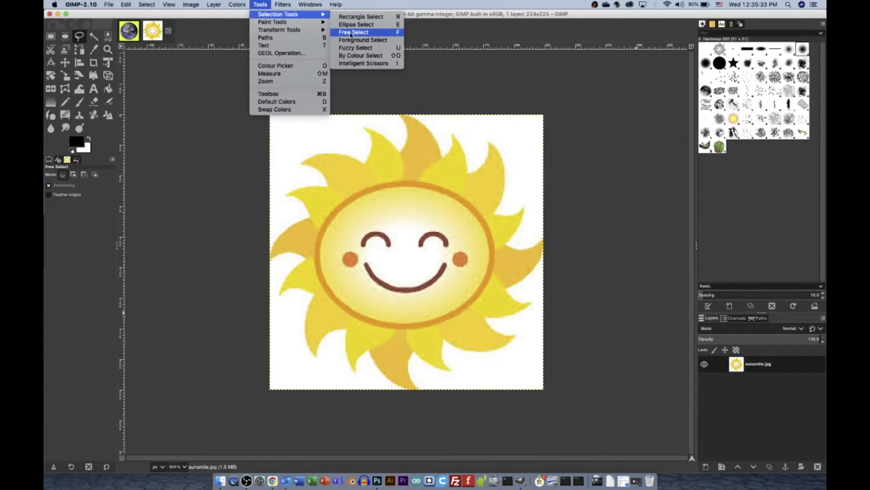
pyautogui.click(307, 143)
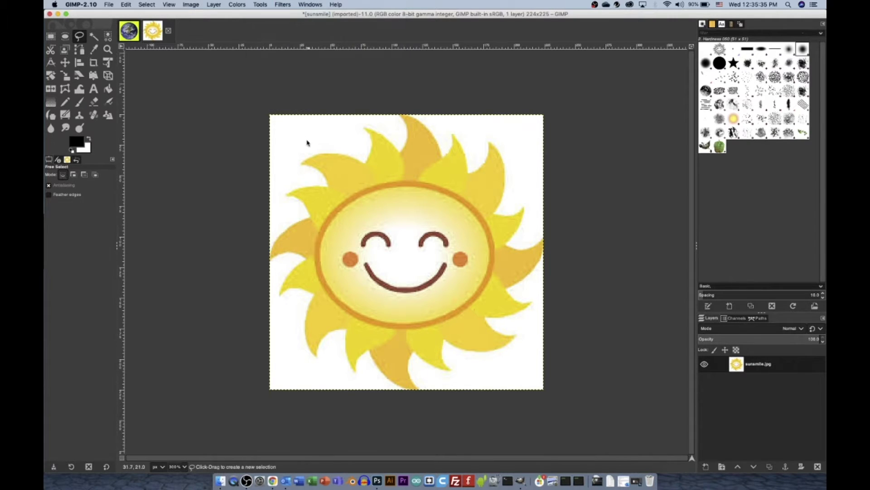
pyautogui.moveTo(299, 143); pyautogui.dragTo(346, 161)
pyautogui.click(355, 146)
pyautogui.click(340, 127)
pyautogui.click(325, 124)
pyautogui.click(298, 141)
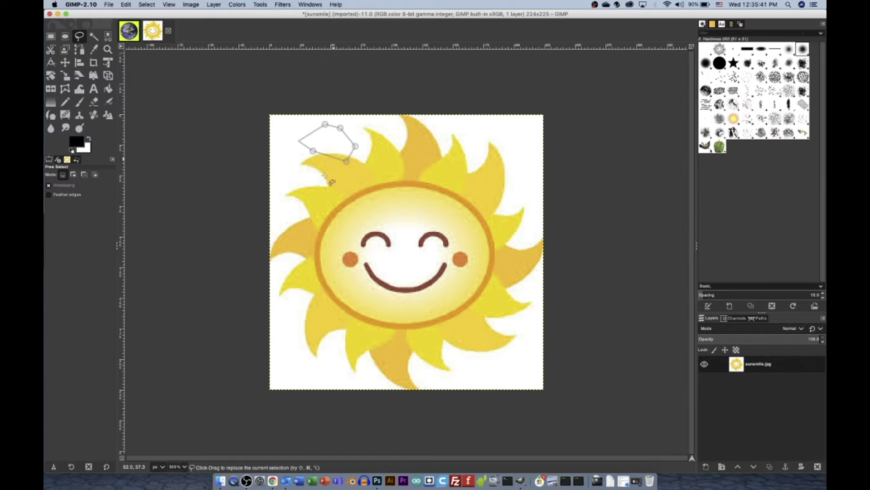
pyautogui.press('Return')
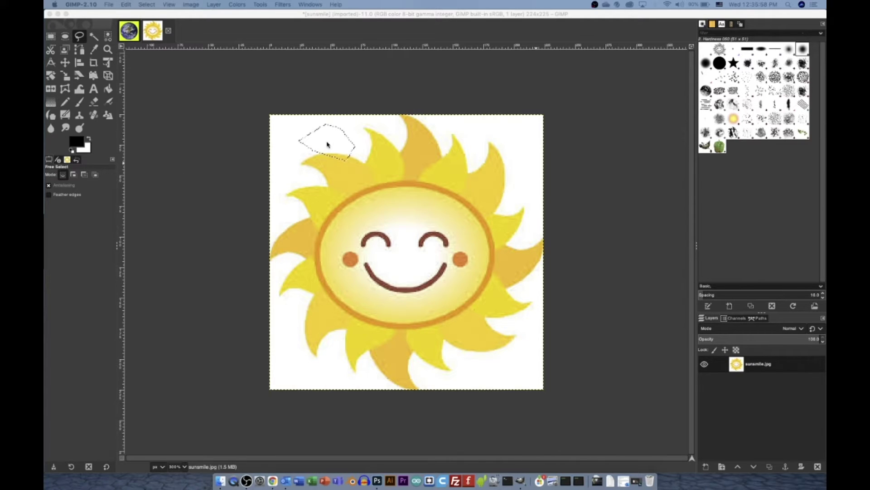
# In Add mode, add a freehand outline around the top sun ray to the selection.
pyautogui.click(73, 176)
pyautogui.click(73, 175)
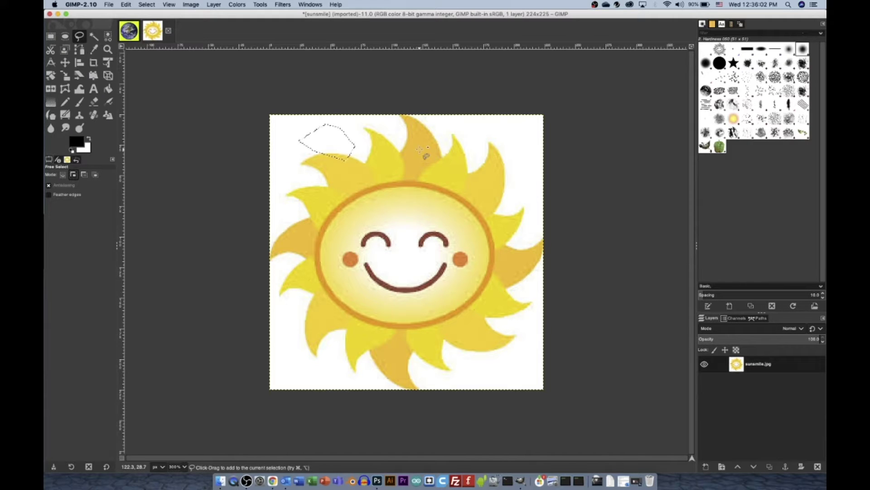
pyautogui.click(419, 150)
pyautogui.click(455, 143)
pyautogui.click(462, 166)
pyautogui.click(449, 186)
pyautogui.click(412, 183)
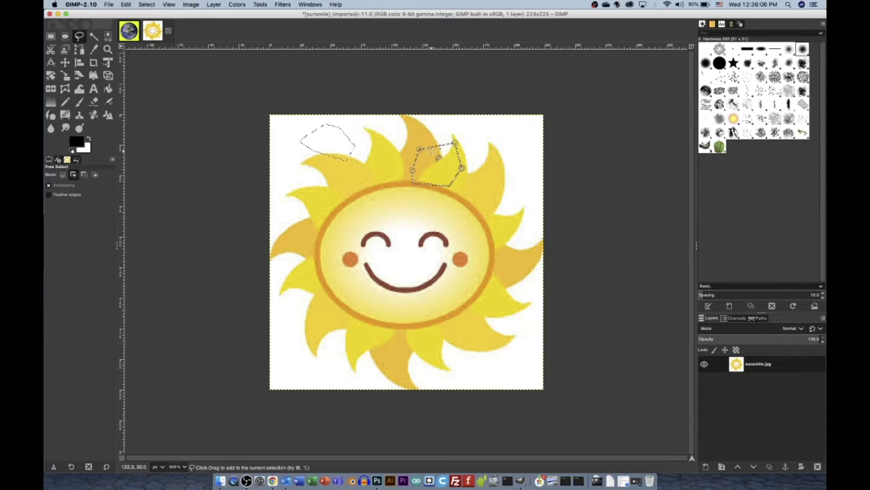
pyautogui.press('Return')
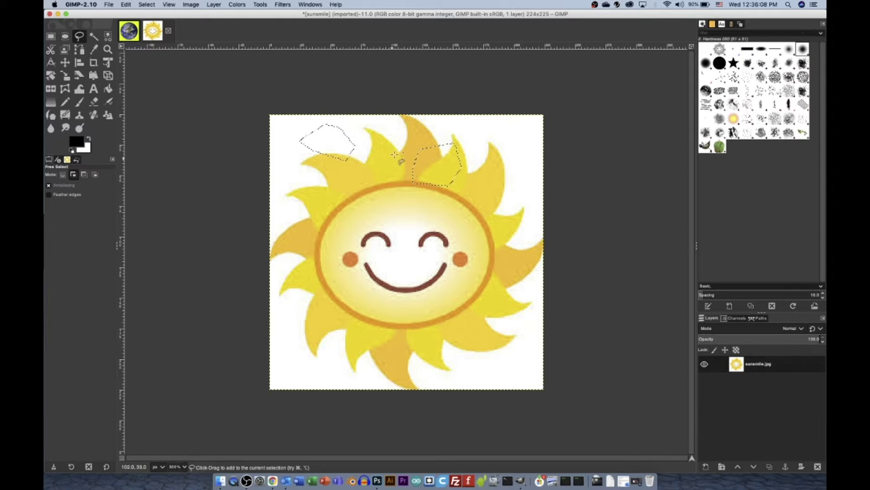
# In Subtract mode, trim part of the upper-left selection away.
pyautogui.click(84, 175)
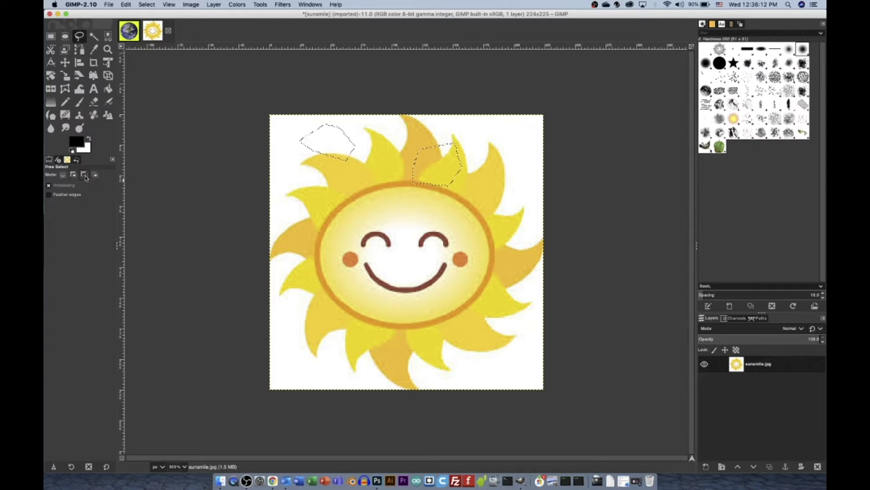
pyautogui.moveTo(323, 121)
pyautogui.mouseDown()
pyautogui.moveTo(370, 127)
pyautogui.moveTo(364, 178)
pyautogui.moveTo(339, 180)
pyautogui.moveTo(323, 121)
pyautogui.mouseUp()
pyautogui.press('Return')
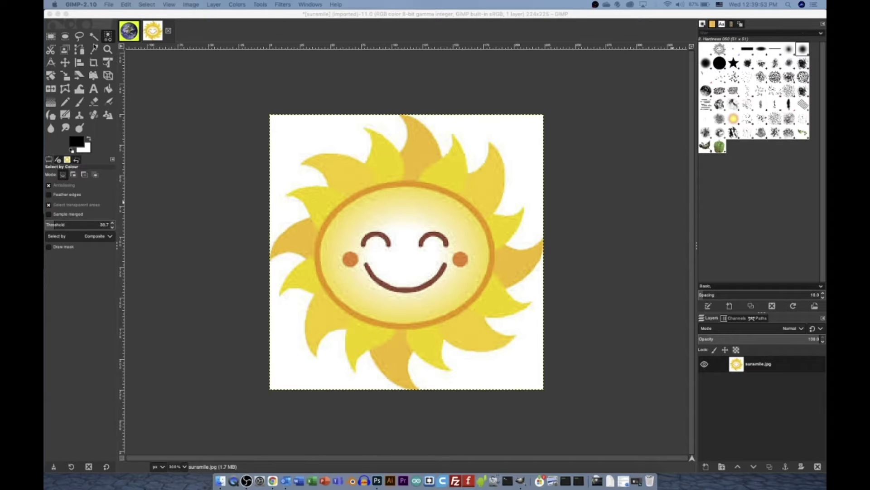
# Select the white background by colour and raise the threshold to about 83.9.
pyautogui.click(306, 134)
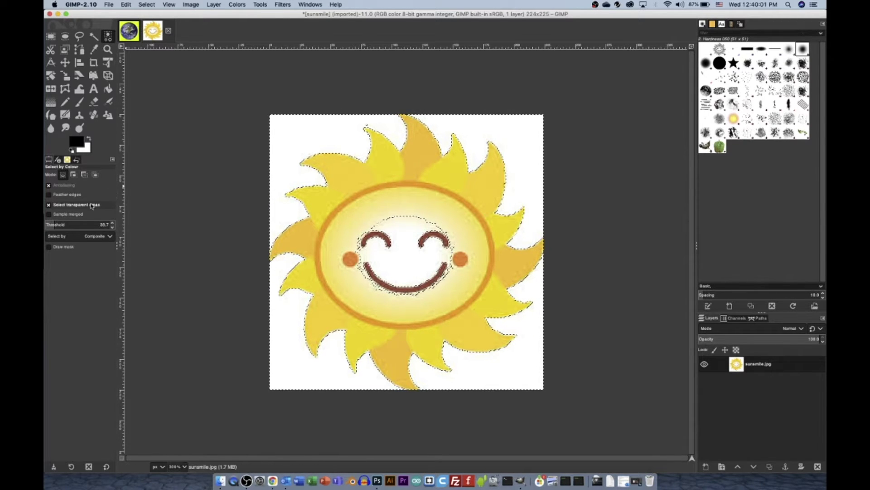
pyautogui.moveTo(59, 223); pyautogui.dragTo(67, 223)
pyautogui.moveTo(265, 144); pyautogui.dragTo(289, 136)
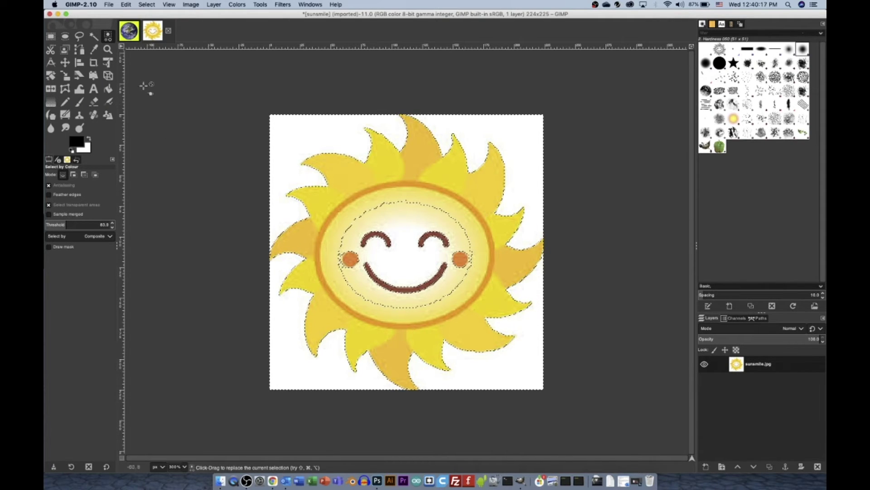
# Trace along the orange face ring with the lasso to subtract it from the selection.
pyautogui.click(80, 37)
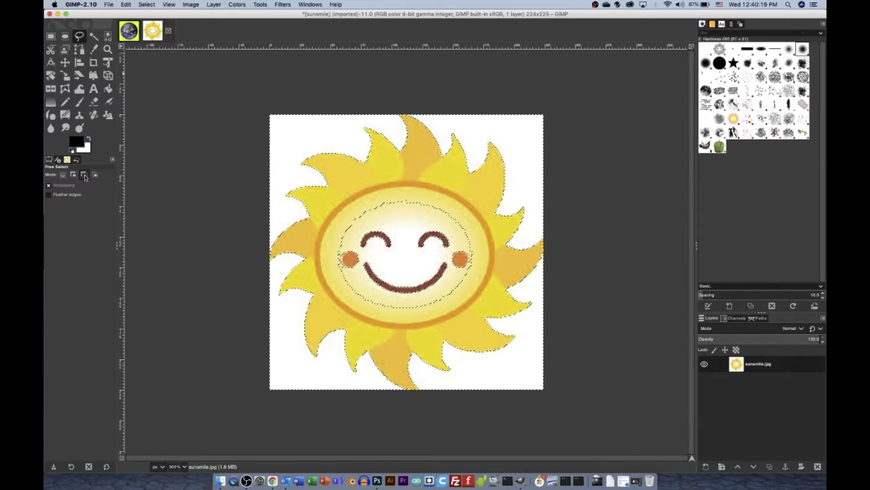
pyautogui.moveTo(399, 187)
pyautogui.mouseDown()
pyautogui.moveTo(449, 187)
pyautogui.moveTo(477, 207)
pyautogui.moveTo(484, 243)
pyautogui.moveTo(476, 295)
pyautogui.moveTo(419, 316)
pyautogui.moveTo(358, 316)
pyautogui.moveTo(327, 257)
pyautogui.moveTo(323, 212)
pyautogui.moveTo(362, 179)
pyautogui.moveTo(399, 188)
pyautogui.mouseUp()
pyautogui.press('Escape')
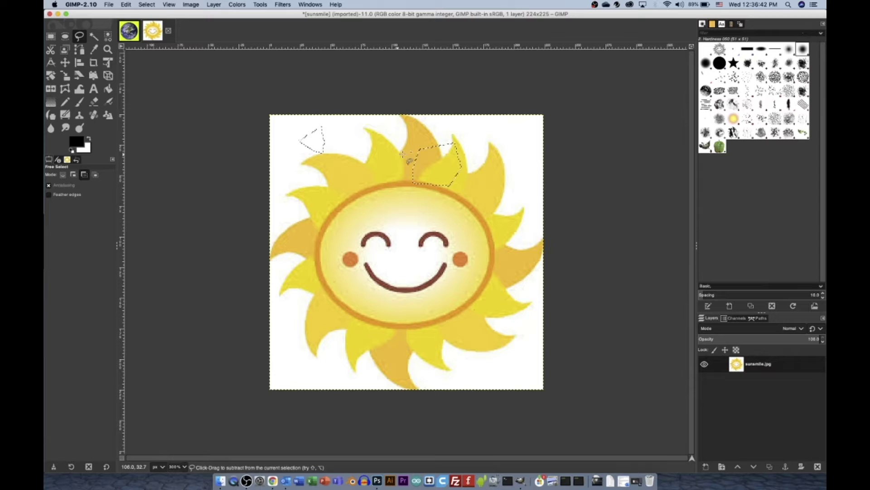
# Invert the selection, then clear all selections with Select > None.
pyautogui.click(147, 5)
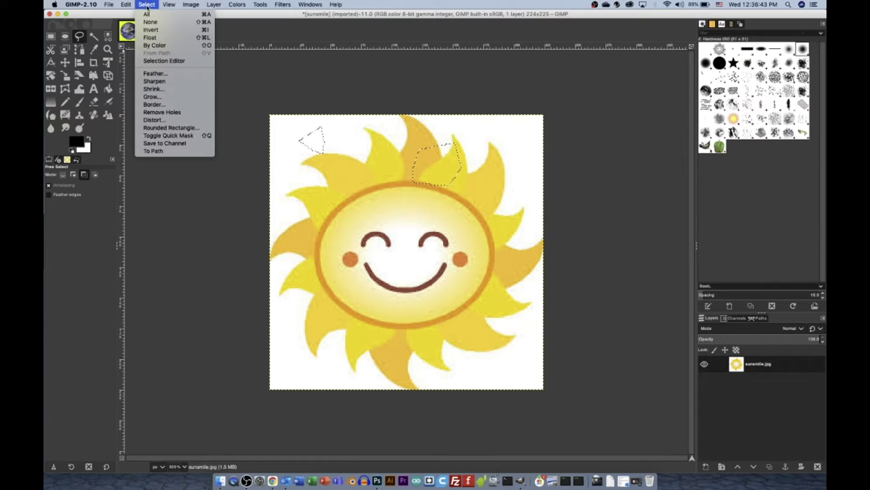
pyautogui.click(153, 30)
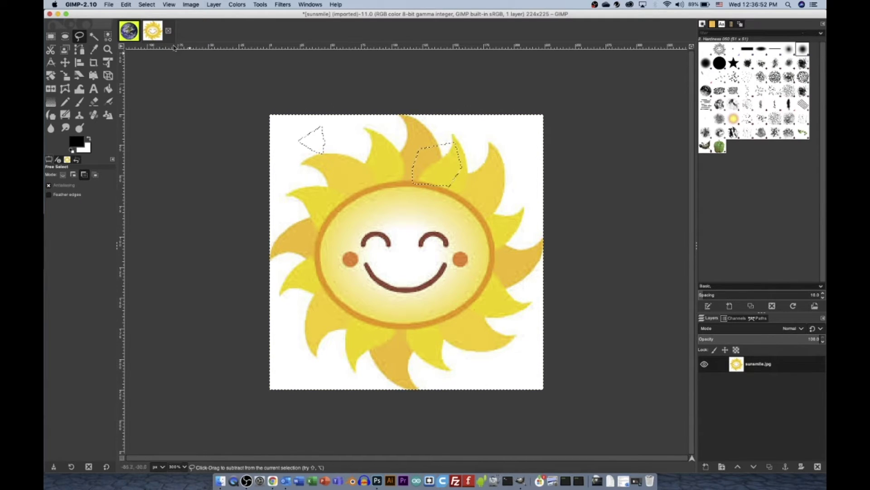
pyautogui.click(149, 4)
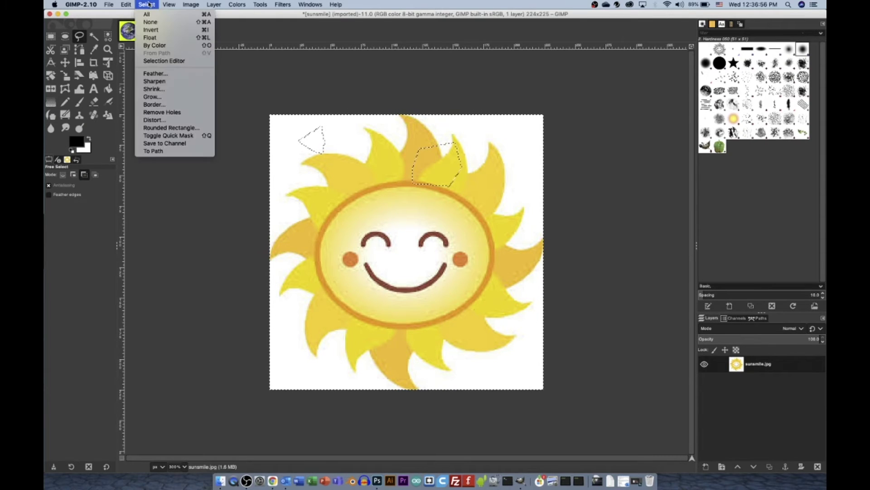
pyautogui.click(149, 4)
pyautogui.click(149, 5)
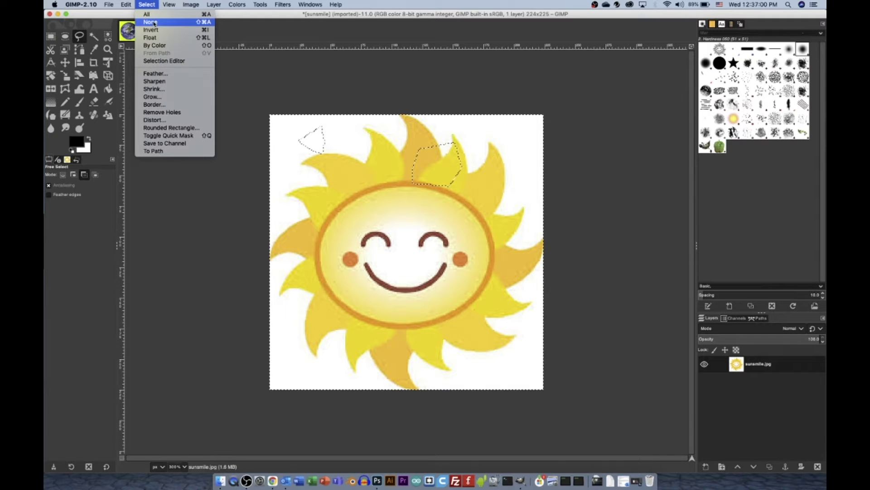
pyautogui.click(154, 22)
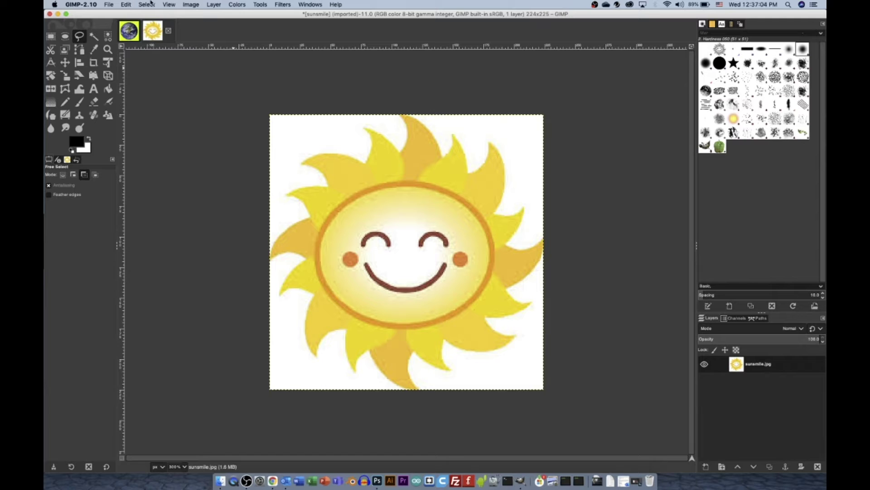
pyautogui.click(151, 4)
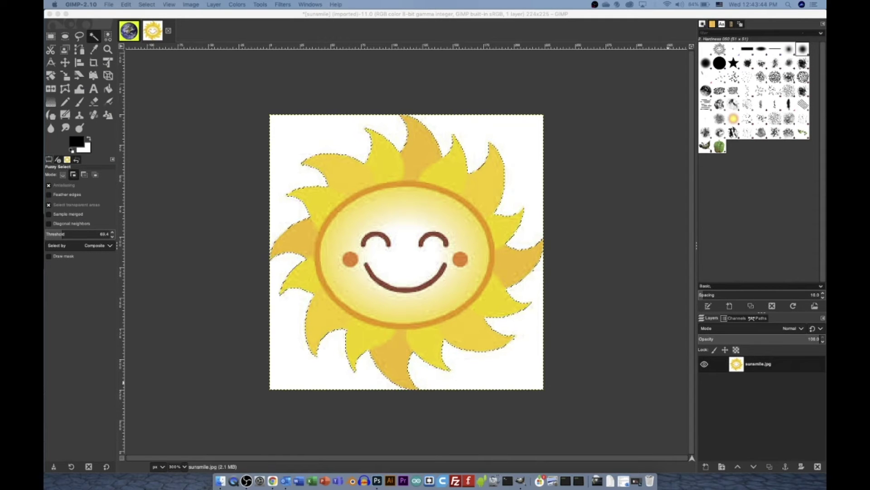
# Add a layer mask initialised from the selection so the sun's white background turns transparent.
pyautogui.click(575, 30)
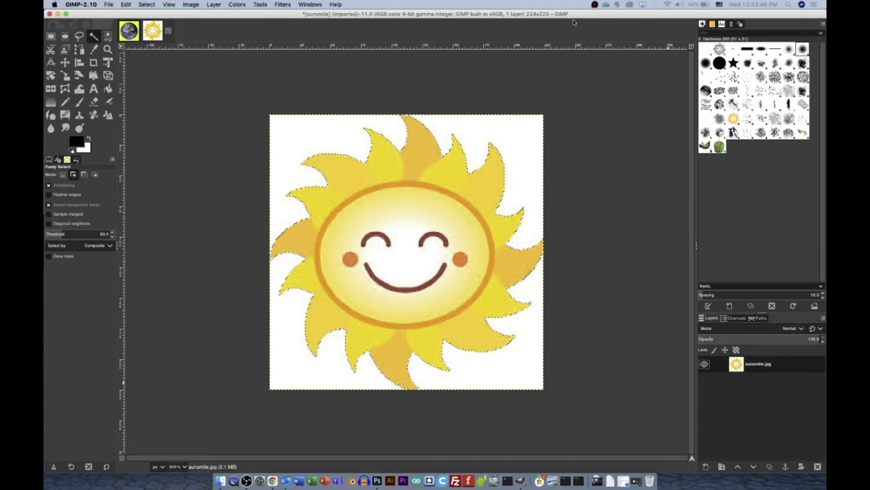
pyautogui.click(801, 469)
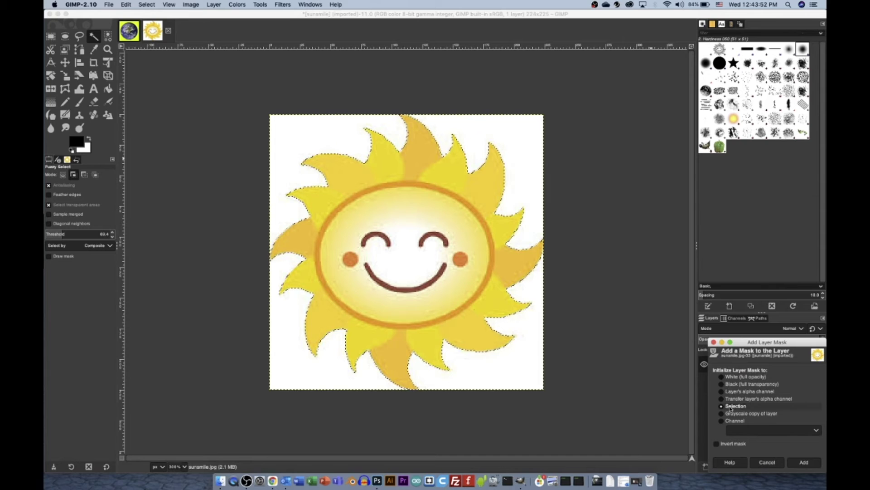
pyautogui.click(795, 463)
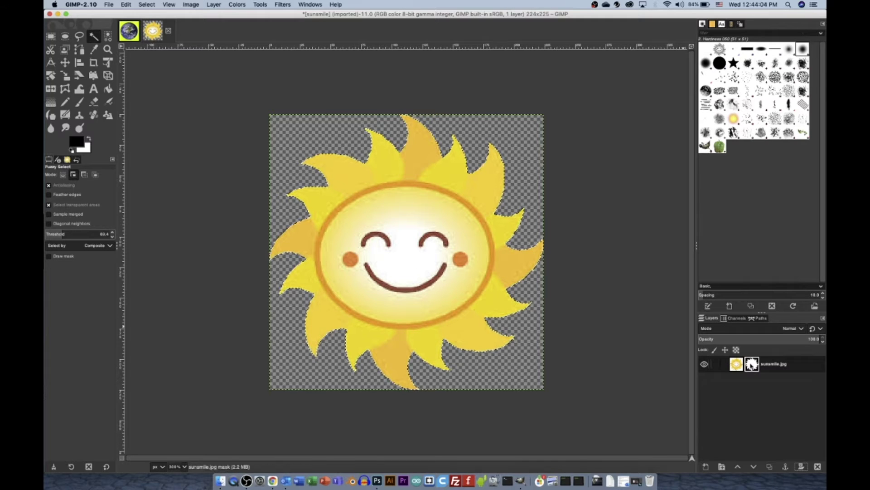
pyautogui.keyDown('alt'); pyautogui.click(752, 363); pyautogui.keyUp('alt')
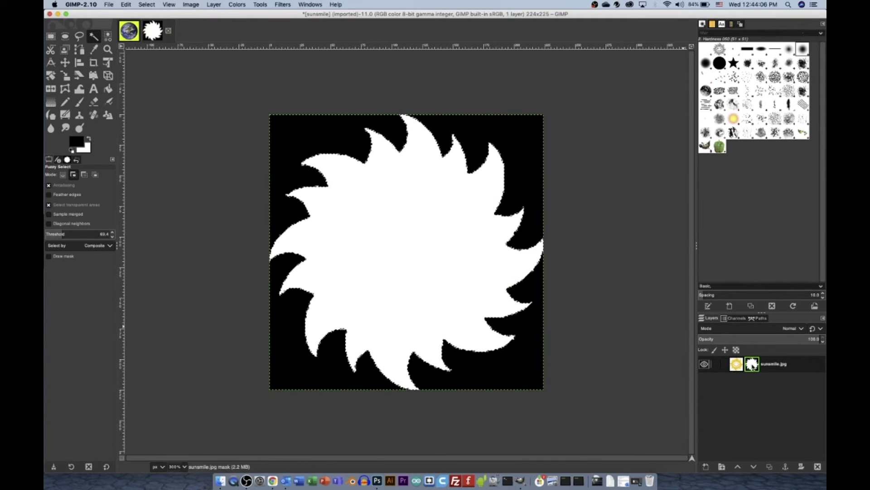
pyautogui.keyDown('alt'); pyautogui.click(752, 364); pyautogui.keyUp('alt')
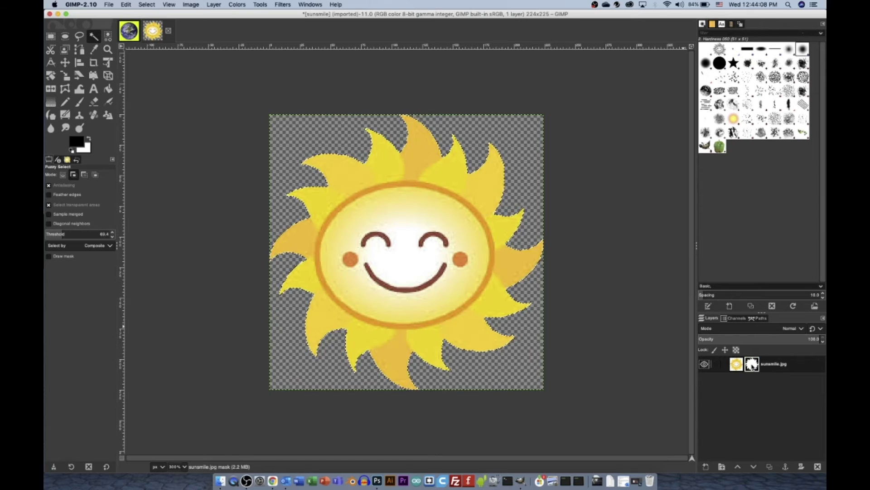
pyautogui.keyDown('alt'); pyautogui.click(752, 364); pyautogui.keyUp('alt')
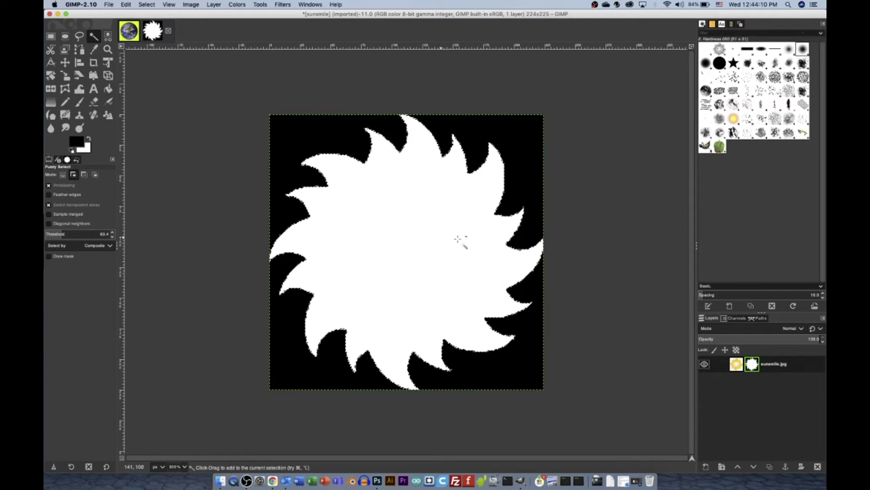
pyautogui.keyDown('alt'); pyautogui.click(752, 364); pyautogui.keyUp('alt')
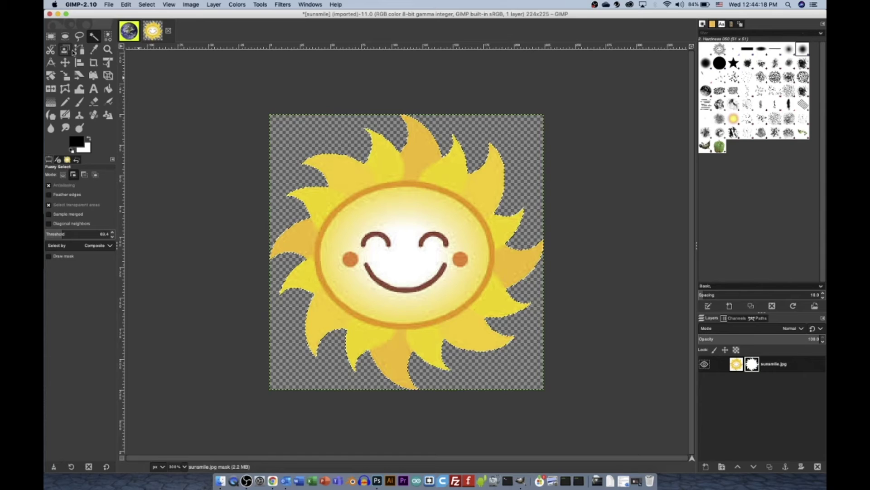
pyautogui.click(79, 101)
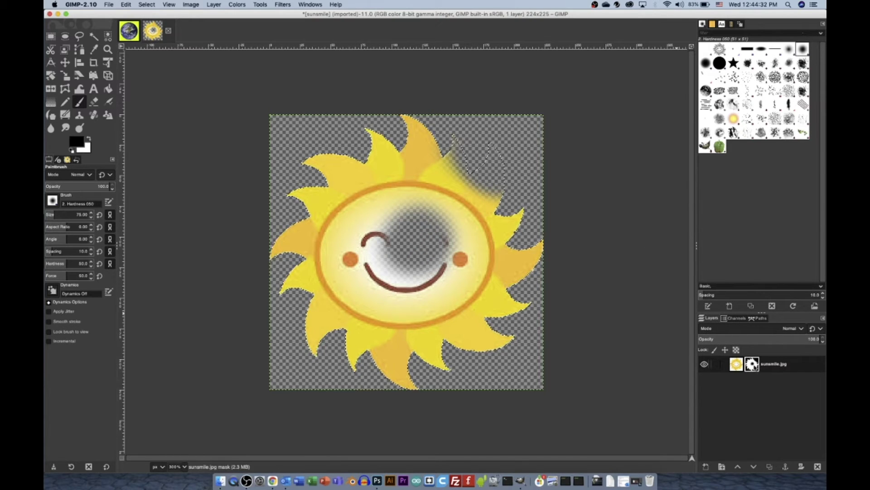
pyautogui.keyDown('alt'); pyautogui.click(751, 363); pyautogui.keyUp('alt')
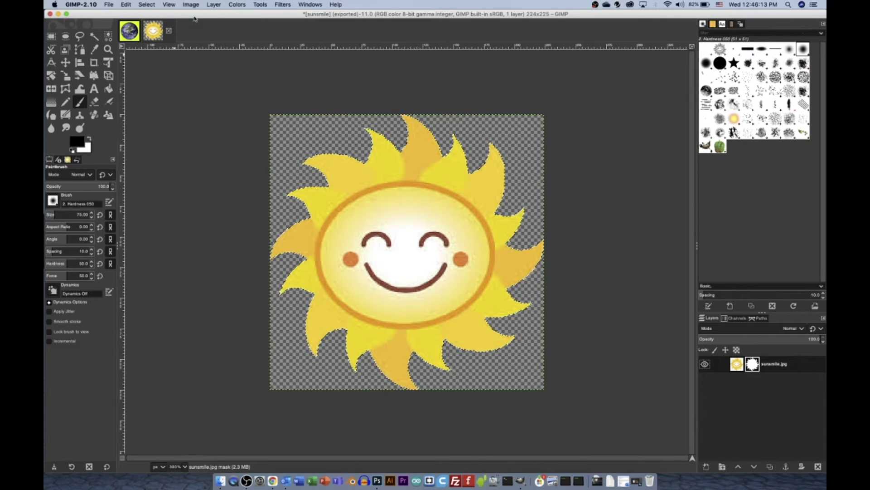
# Save the masked sun image as sunsmile.xcf on the Desktop.
pyautogui.click(110, 5)
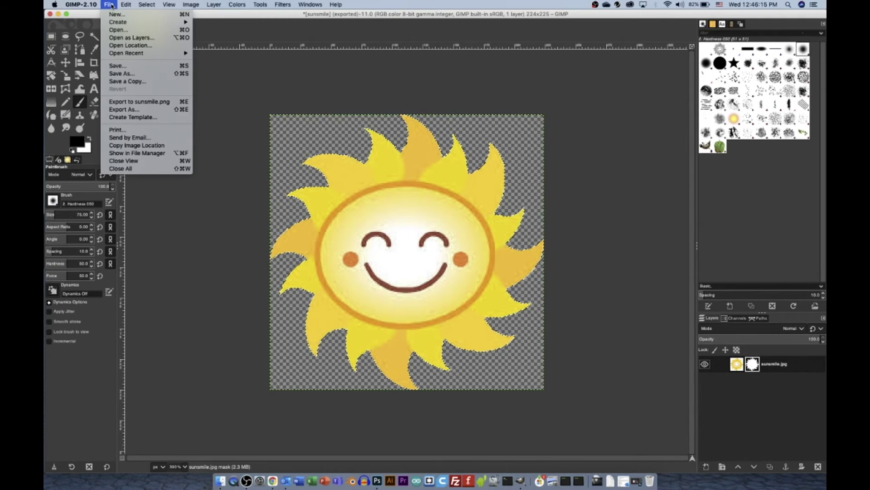
pyautogui.click(121, 74)
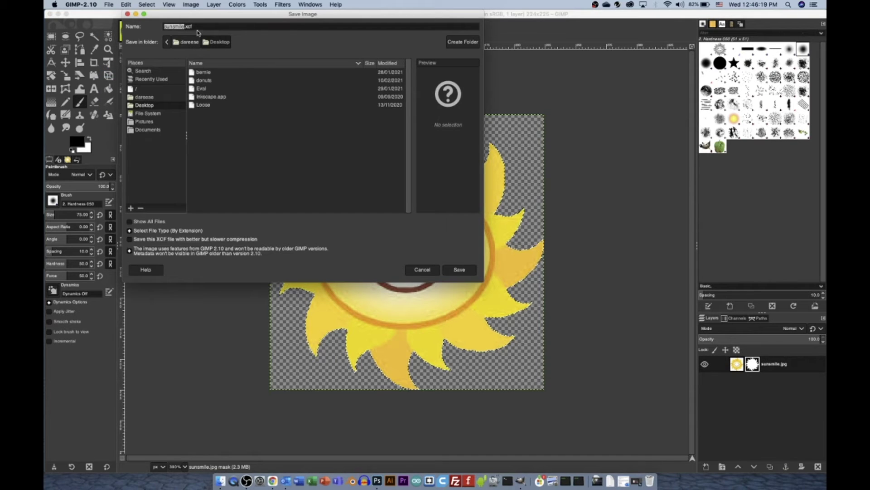
pyautogui.click(200, 28)
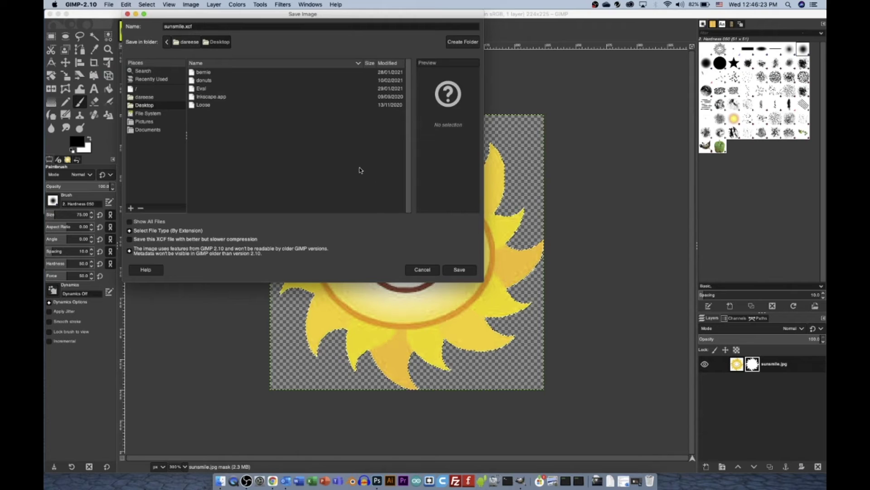
pyautogui.click(458, 270)
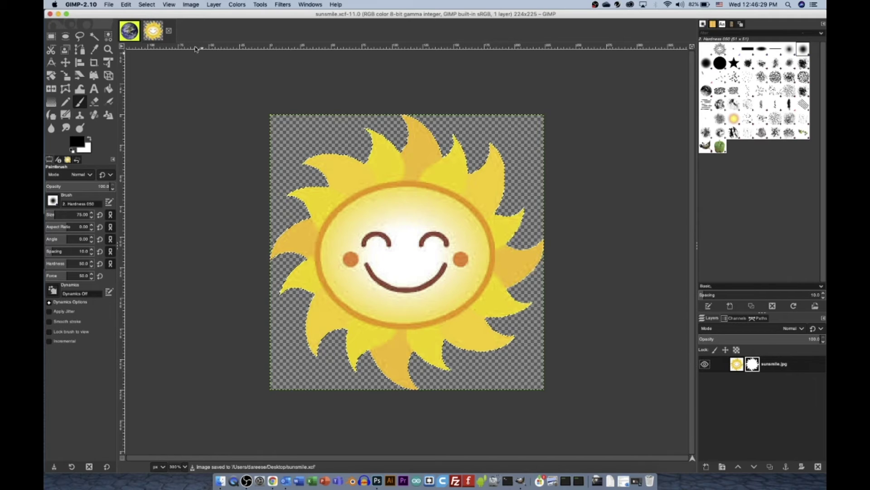
# Export the image as sunsmile.png, replacing the existing file and accepting the PNG options.
pyautogui.click(109, 5)
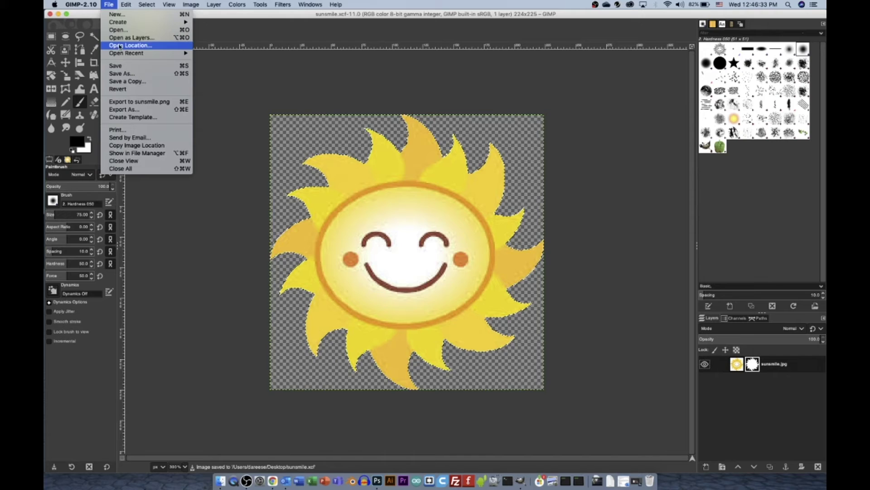
pyautogui.click(129, 111)
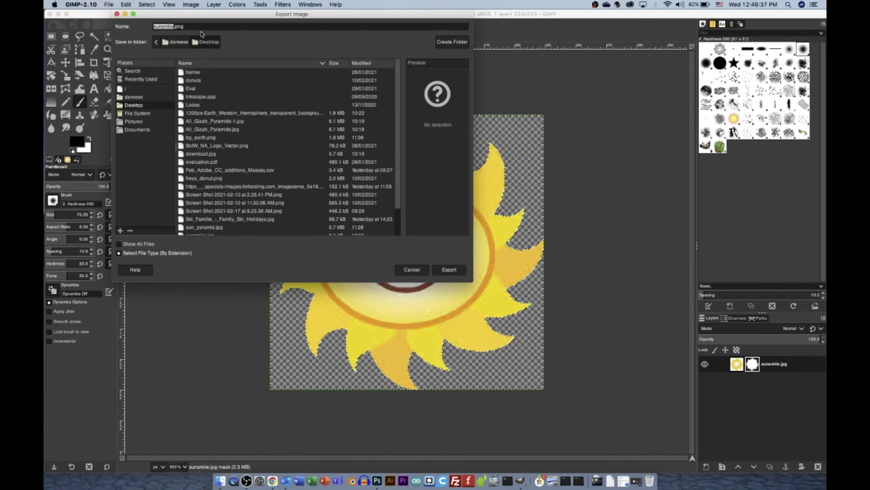
pyautogui.click(197, 26)
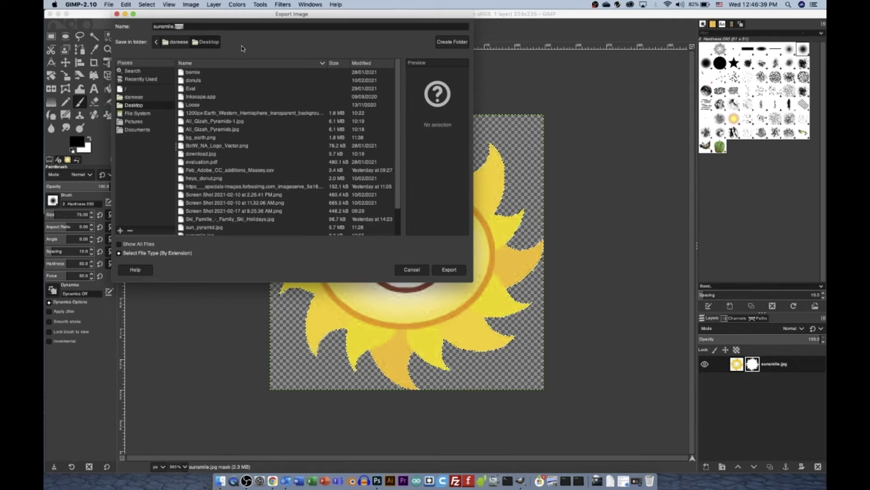
pyautogui.write('jpg')
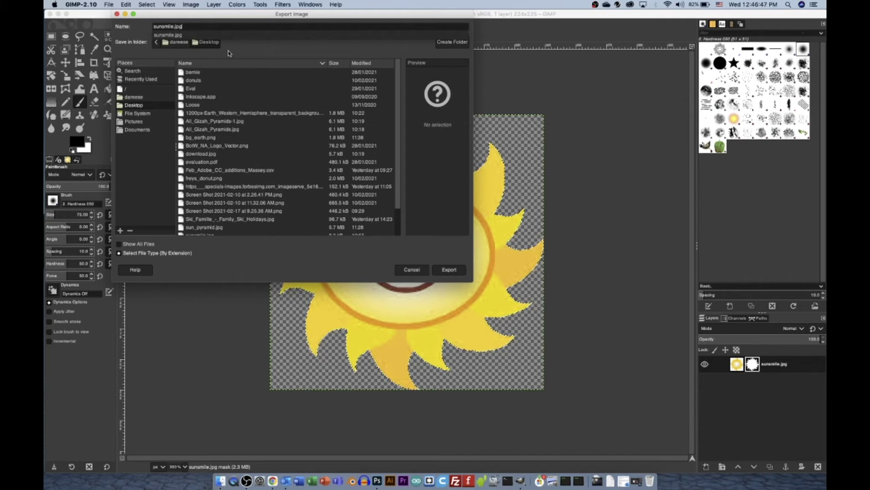
pyautogui.press('BackSpace')
pyautogui.press('BackSpace')
pyautogui.press('BackSpace')
pyautogui.write('pn')
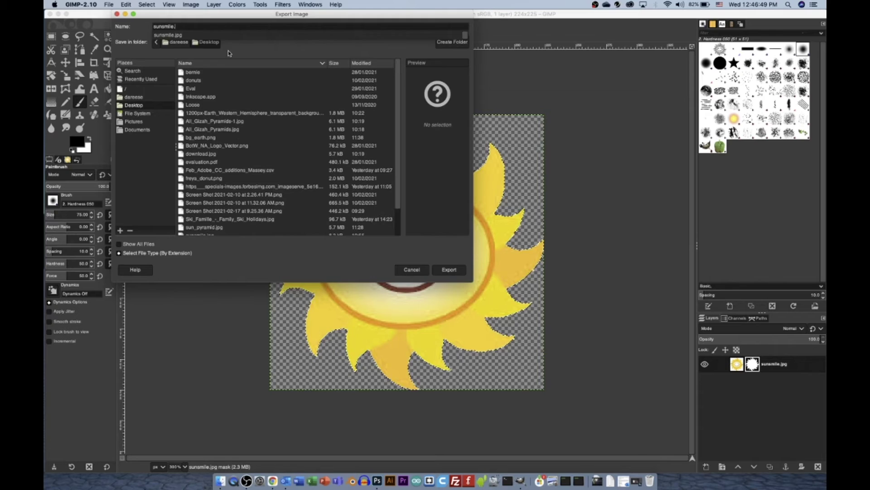
pyautogui.write('g')
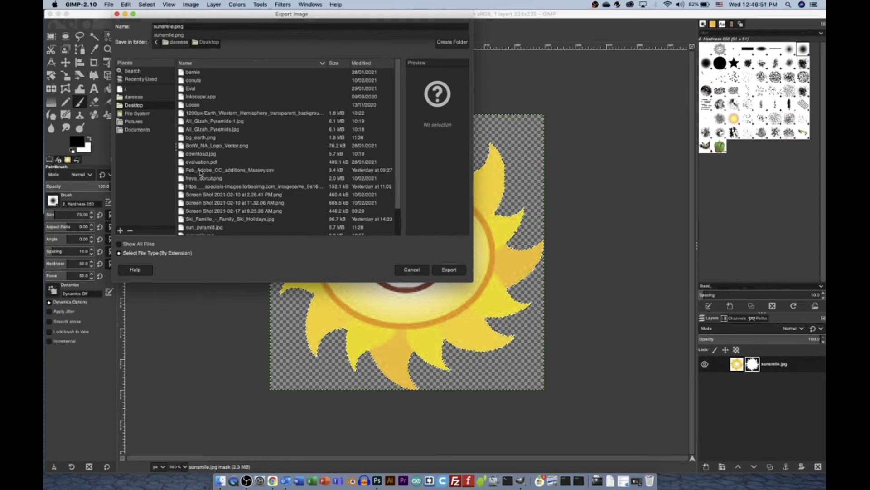
pyautogui.click(439, 271)
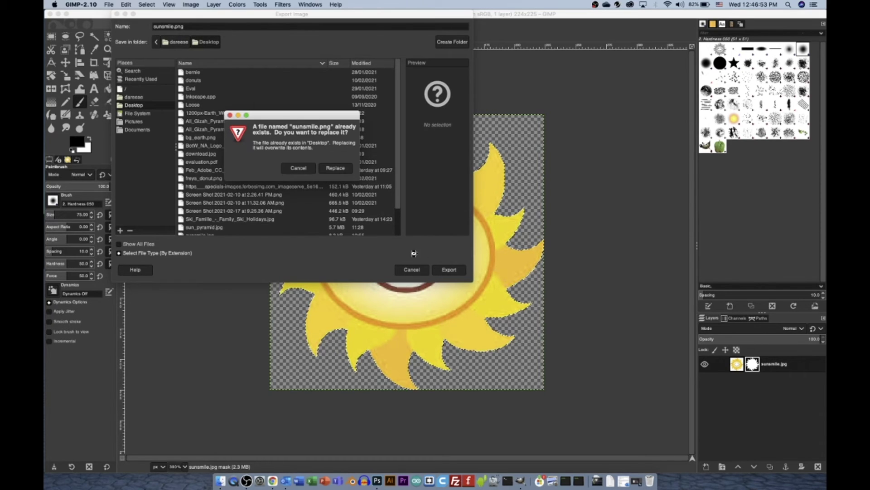
pyautogui.click(340, 175)
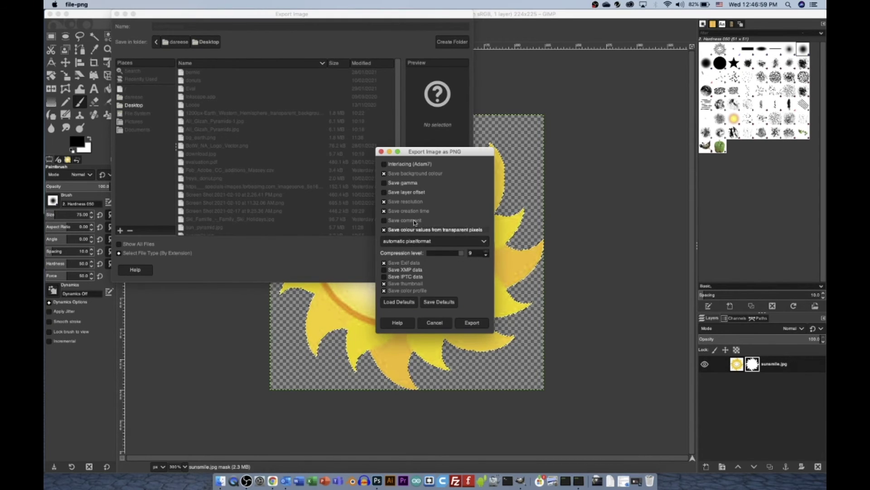
pyautogui.click(481, 324)
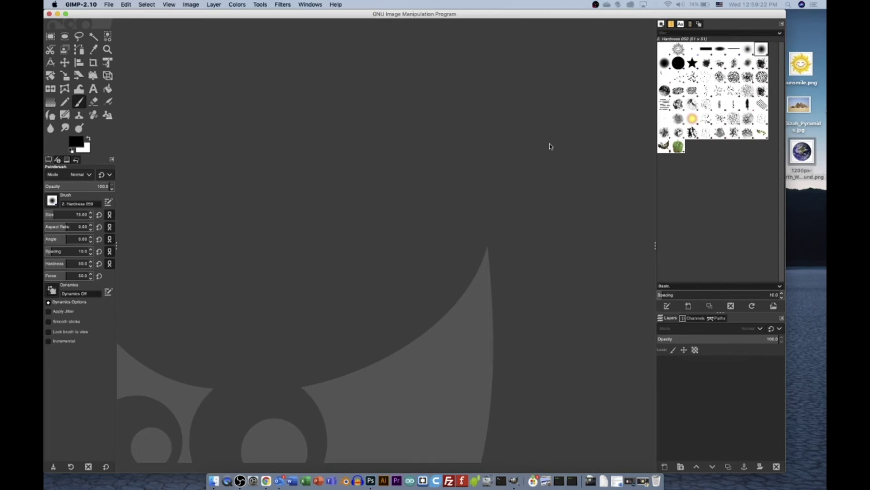
# Open the pyramids photo and drop the Earth PNG onto it as a second layer, converting its profile.
pyautogui.moveTo(802, 152); pyautogui.dragTo(420, 181)
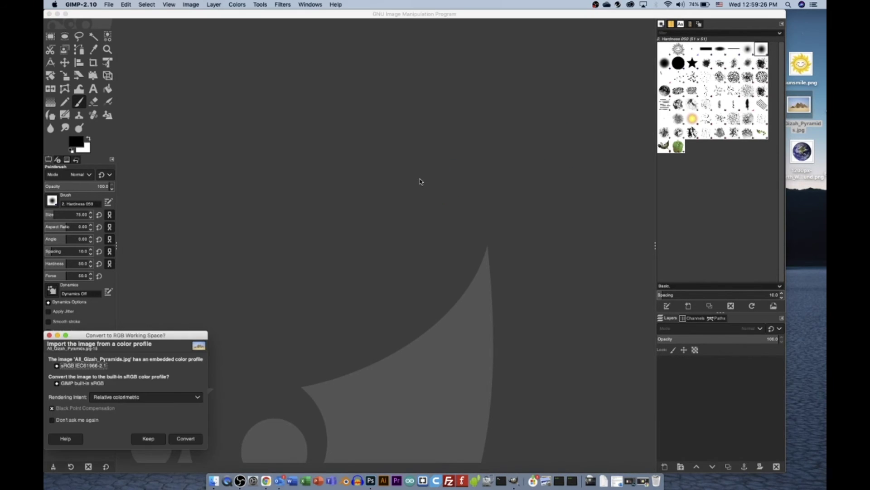
pyautogui.press('Return')
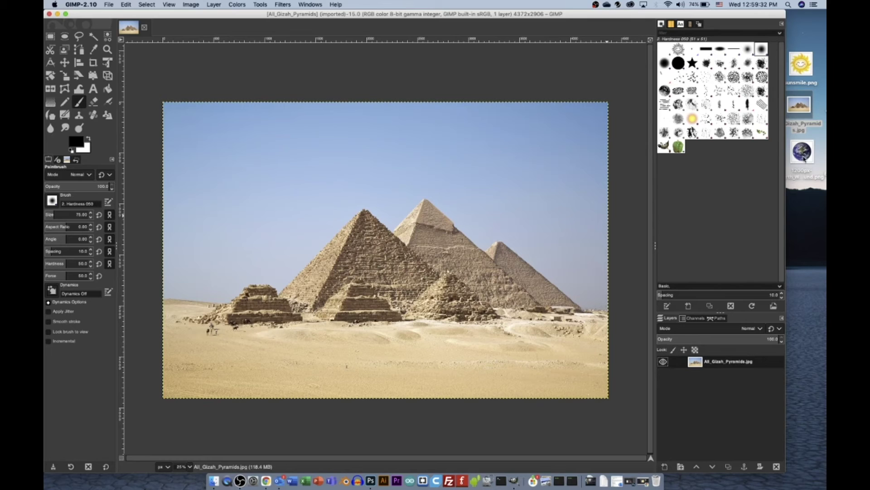
pyautogui.moveTo(803, 158); pyautogui.dragTo(395, 178)
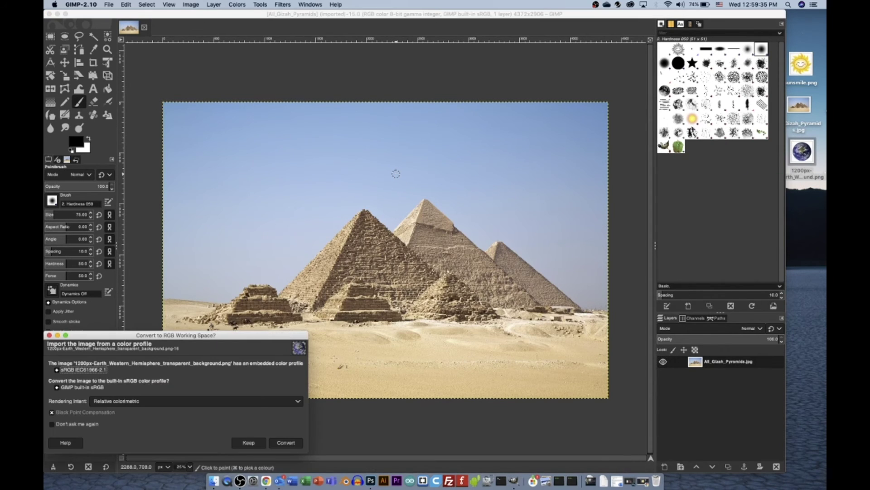
pyautogui.click(287, 442)
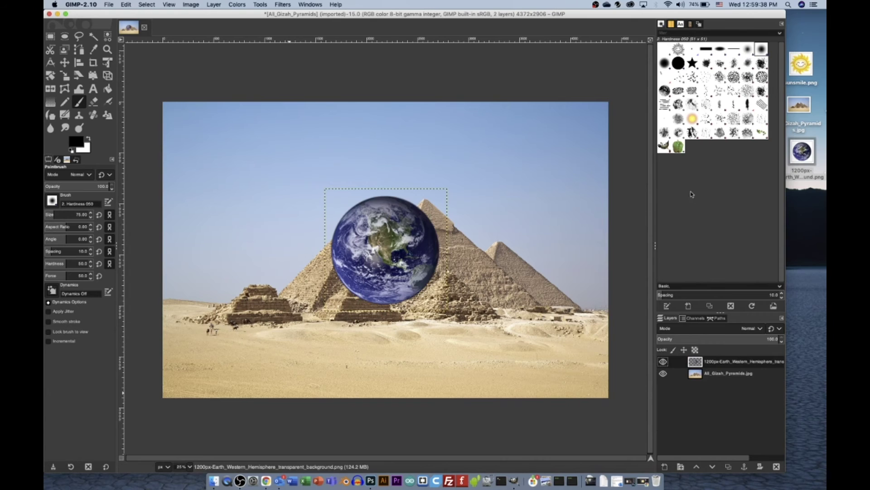
# Add sunsmile.png as a third layer over the pyramids photo.
pyautogui.moveTo(806, 69); pyautogui.dragTo(293, 163)
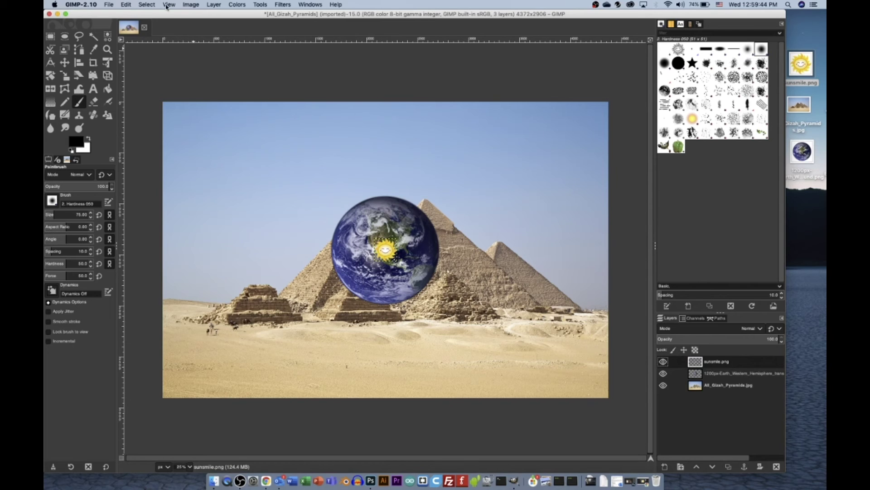
pyautogui.click(110, 5)
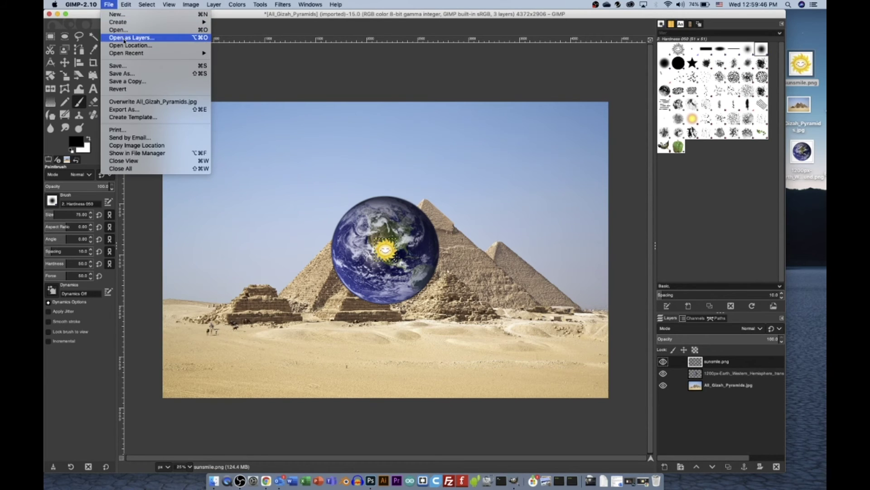
pyautogui.click(273, 219)
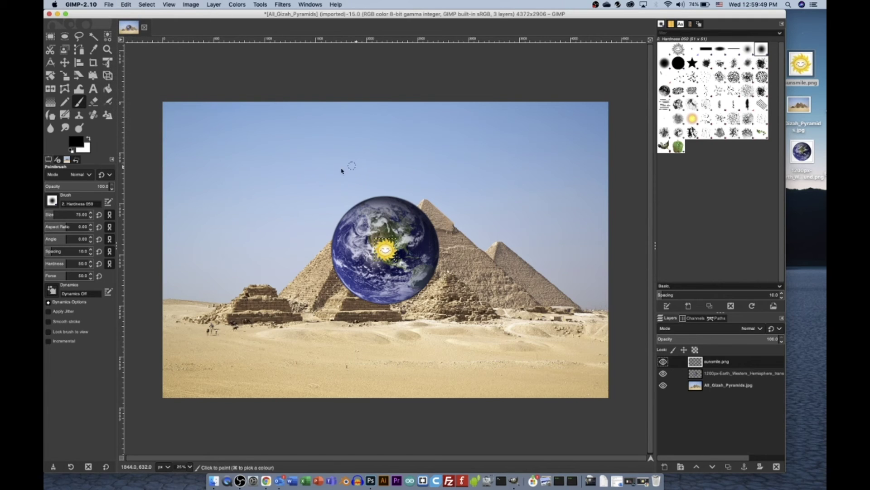
# With the Move tool, place the sun in the upper-left sky and shift the Earth up-left beside it.
pyautogui.click(64, 62)
pyautogui.moveTo(386, 250); pyautogui.dragTo(297, 200)
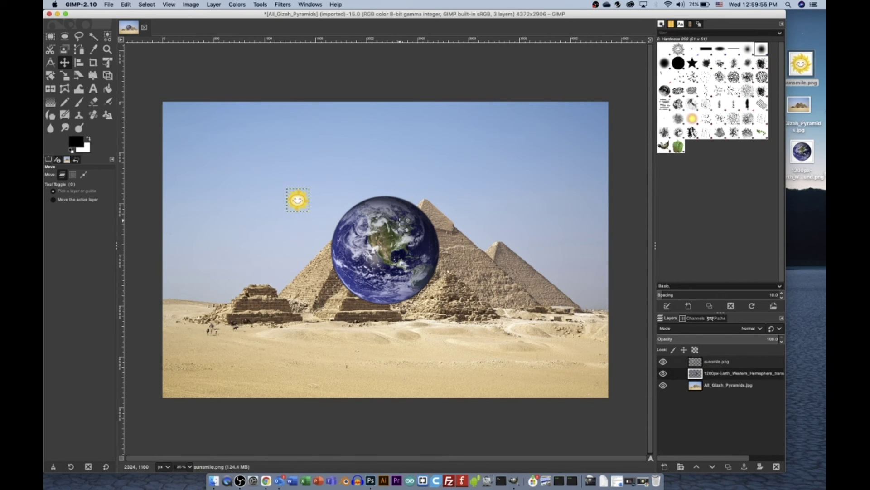
pyautogui.moveTo(386, 219)
pyautogui.mouseDown()
pyautogui.moveTo(410, 206)
pyautogui.moveTo(430, 214)
pyautogui.moveTo(520, 195)
pyautogui.moveTo(345, 195)
pyautogui.moveTo(367, 200)
pyautogui.mouseUp()
# Move the sunsmile.png layer below the Earth layer so the Earth partly covers the sun.
pyautogui.click(729, 361)
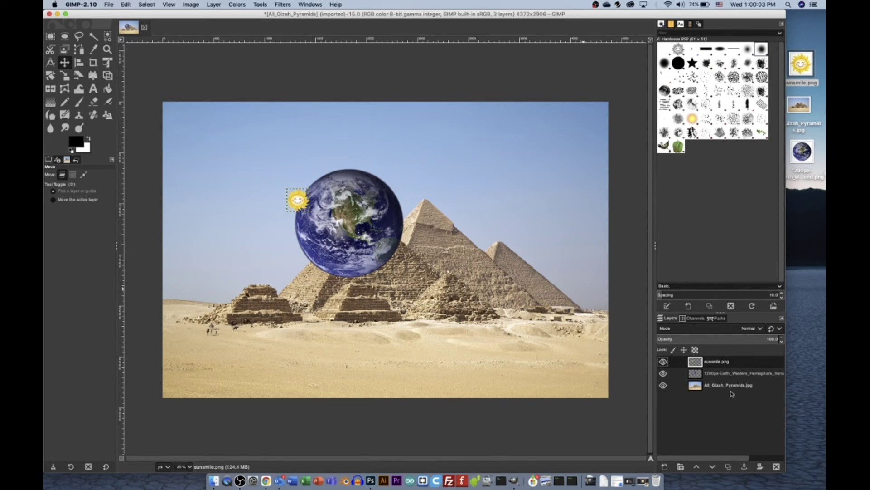
pyautogui.moveTo(724, 366); pyautogui.dragTo(720, 377)
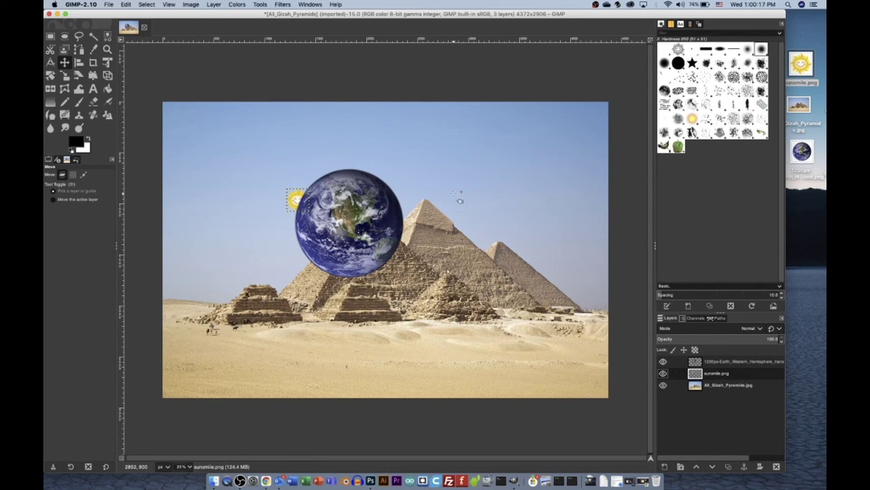
# With the Scale tool active, position the sun just above the middle pyramid's peak.
pyautogui.click(261, 5)
pyautogui.moveTo(269, 30)
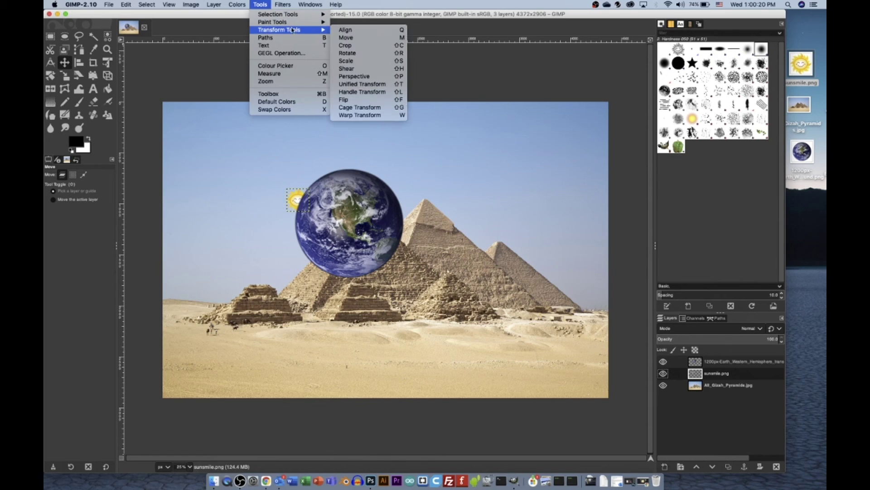
pyautogui.click(368, 61)
pyautogui.moveTo(289, 193); pyautogui.dragTo(207, 117)
pyautogui.press('Escape')
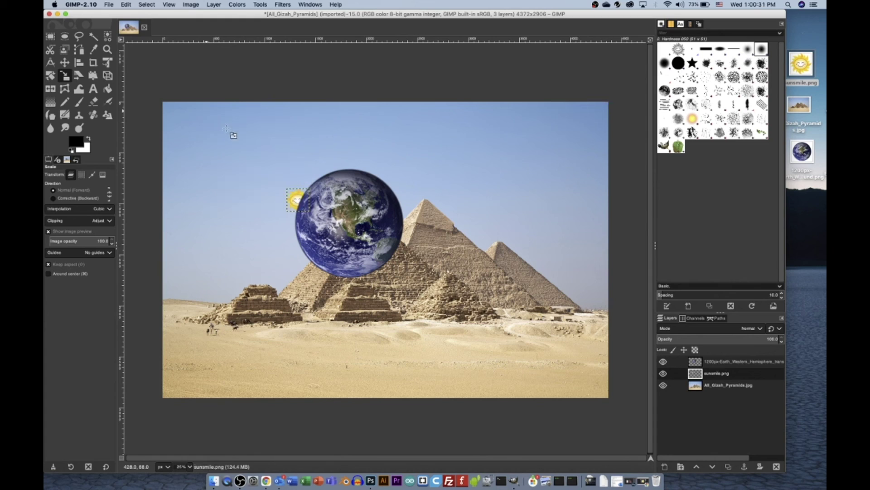
pyautogui.click(331, 220)
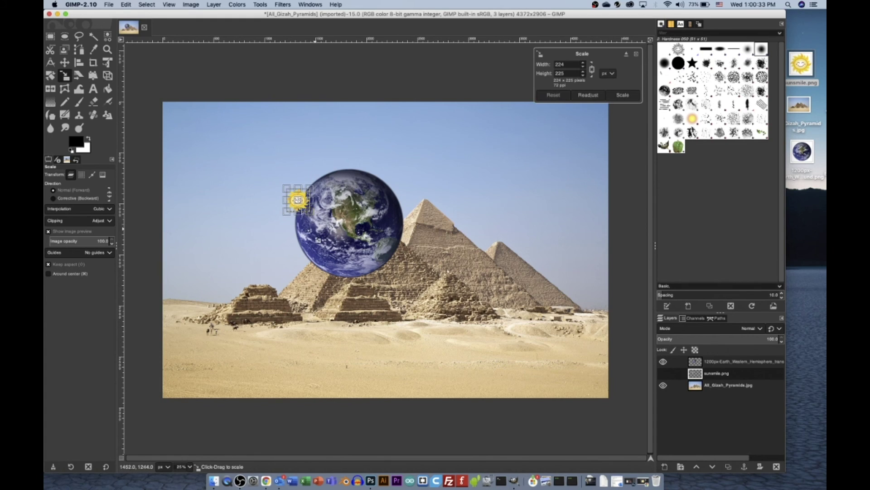
pyautogui.moveTo(301, 202); pyautogui.dragTo(445, 199)
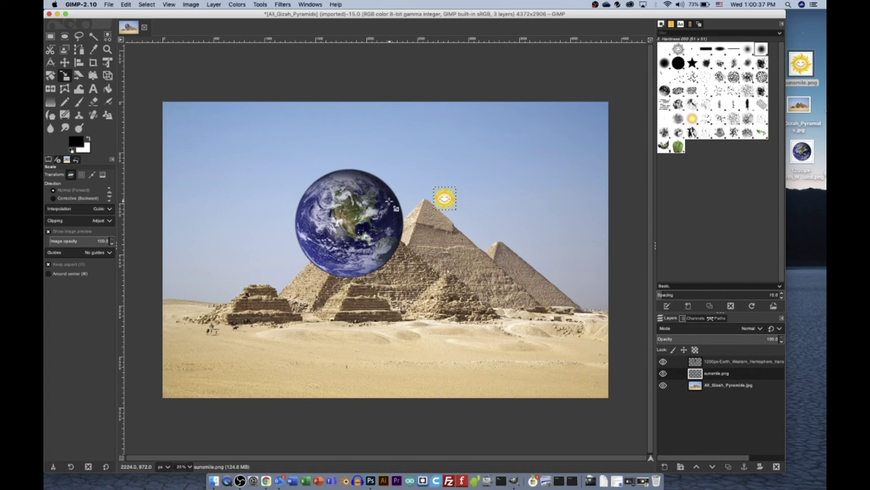
# Shrink the Earth layer to 748×556 and raise it into the sky above the pyramids.
pyautogui.click(701, 363)
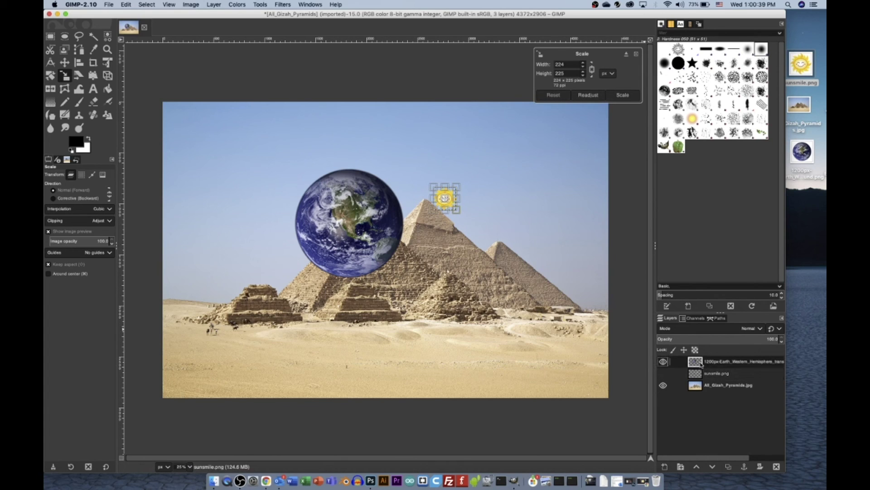
pyautogui.click(398, 227)
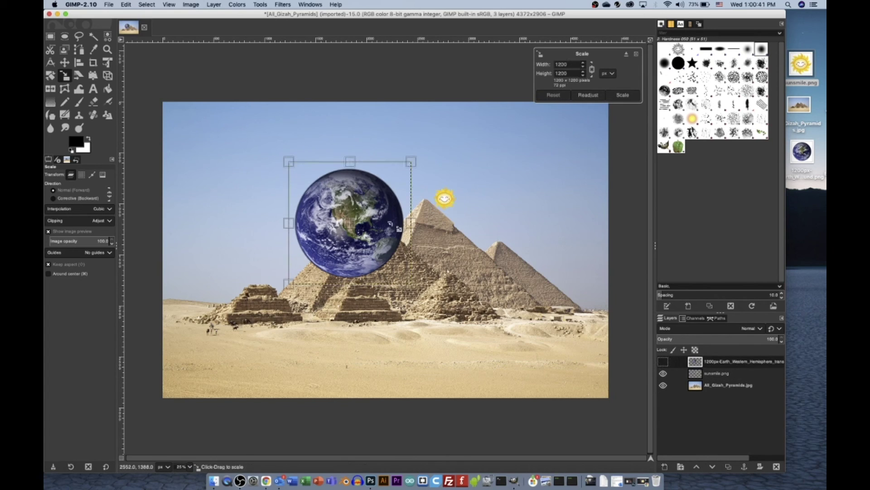
pyautogui.moveTo(410, 163); pyautogui.dragTo(366, 228)
pyautogui.moveTo(327, 256); pyautogui.dragTo(345, 169)
# Reorder the layers so All_Gizah_Pyramids.jpg sits at the top of the stack.
pyautogui.moveTo(715, 363)
pyautogui.mouseDown()
pyautogui.moveTo(717, 386)
pyautogui.moveTo(718, 361)
pyautogui.mouseUp()
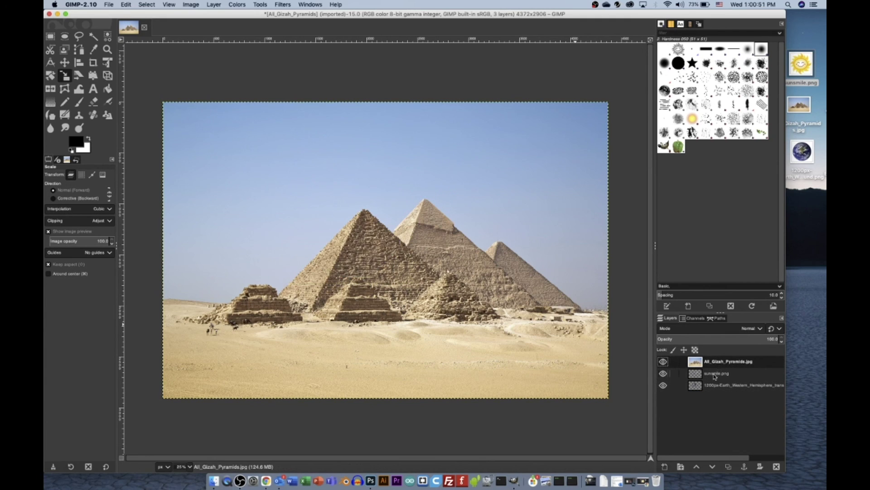